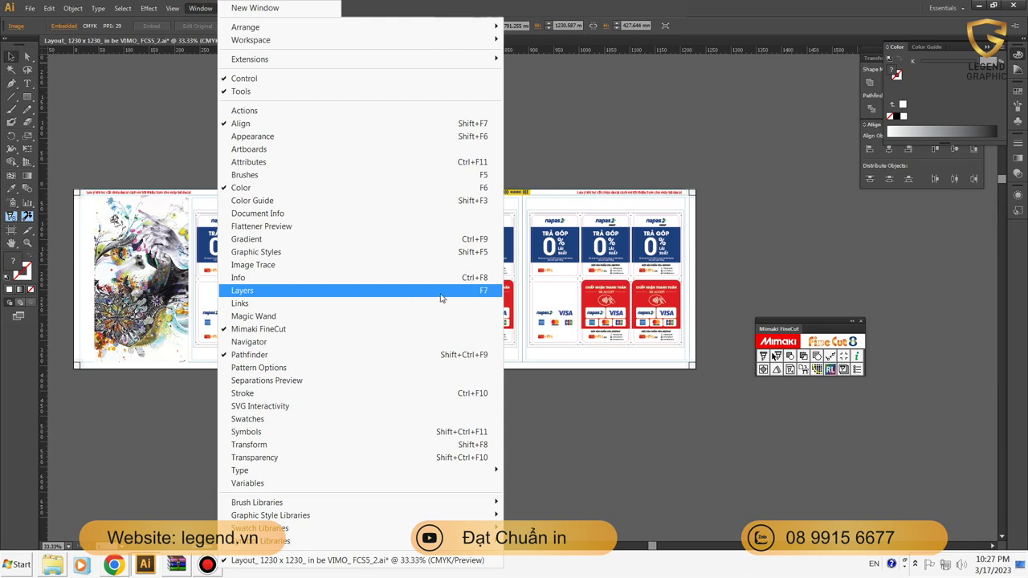
- Display the layer list and toggle Layer 1 and Layer 2 off and on to check their contents
{"action": "left_click", "coordinate": [384, 299]}
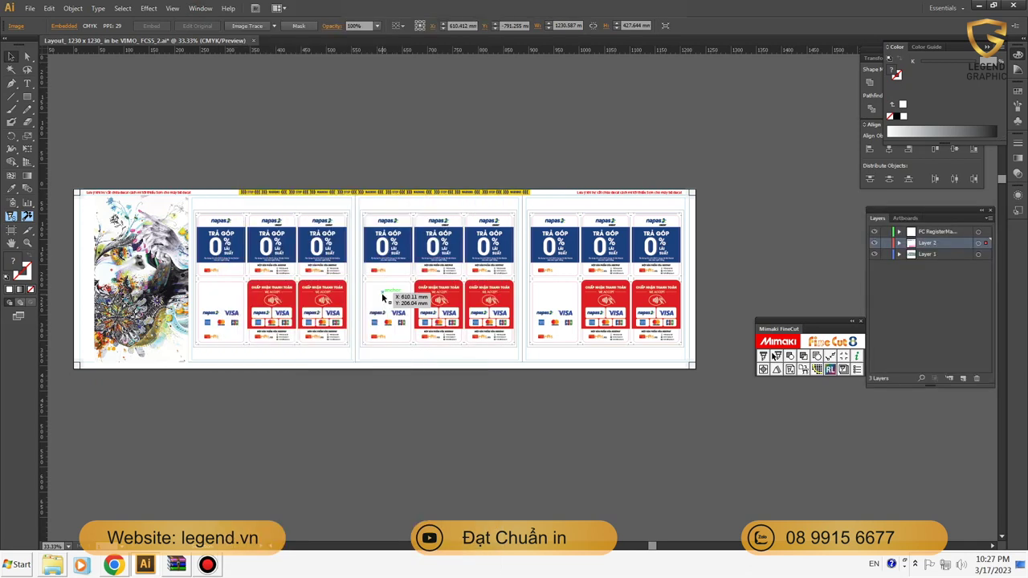
{"action": "left_click", "coordinate": [62, 162]}
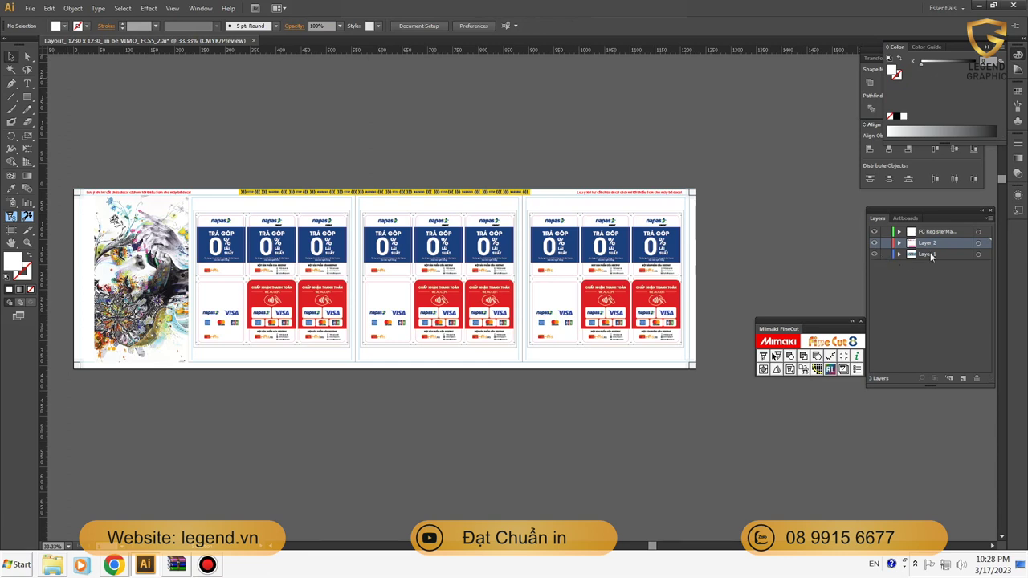
{"action": "left_click", "coordinate": [874, 255]}
{"action": "left_click", "coordinate": [874, 255]}
{"action": "left_click", "coordinate": [874, 254]}
{"action": "left_click", "coordinate": [874, 255]}
{"action": "left_click", "coordinate": [916, 256]}
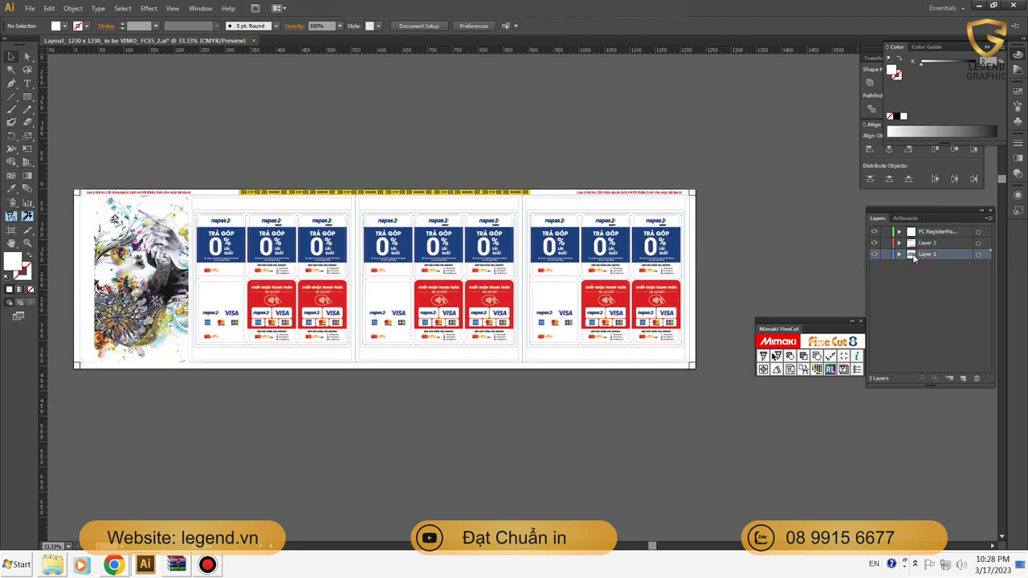
{"action": "left_click", "coordinate": [875, 243]}
{"action": "left_click", "coordinate": [874, 243]}
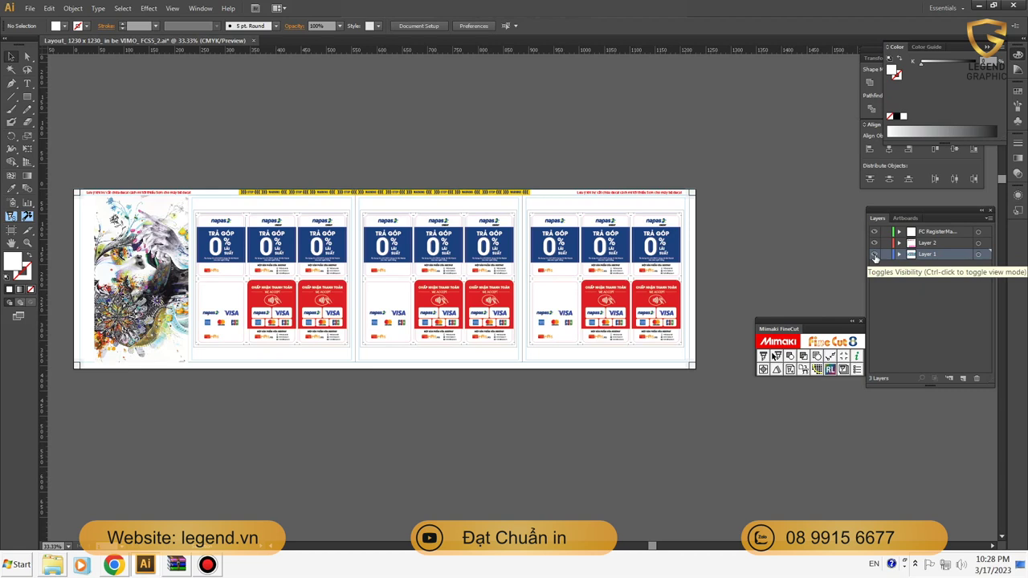
- Hide Layer 1 to examine and select the cut contours on their own, check the register mark layer, and show Layer 1 again
{"action": "left_click", "coordinate": [874, 255]}
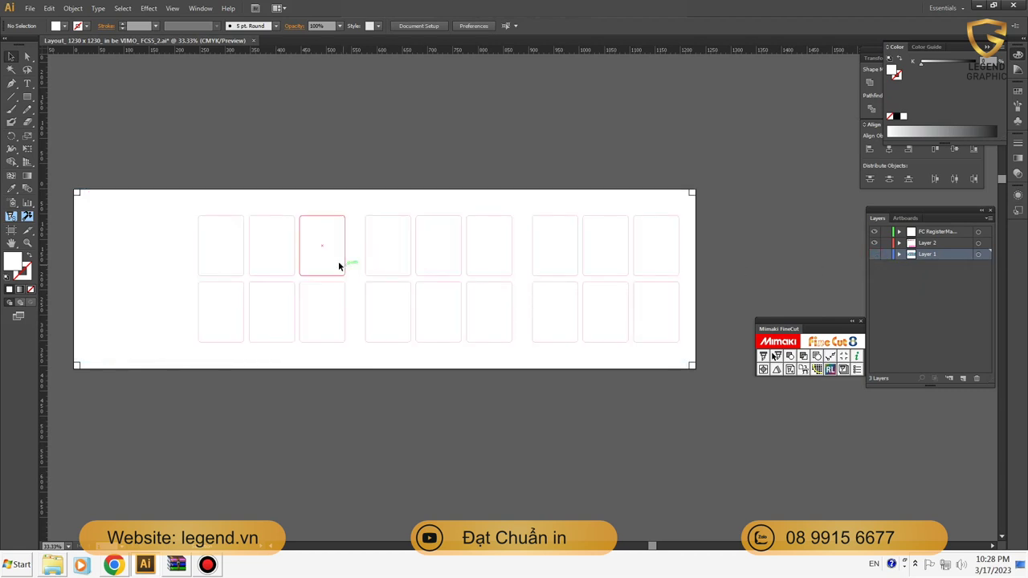
{"action": "key", "text": "ctrl+minus"}
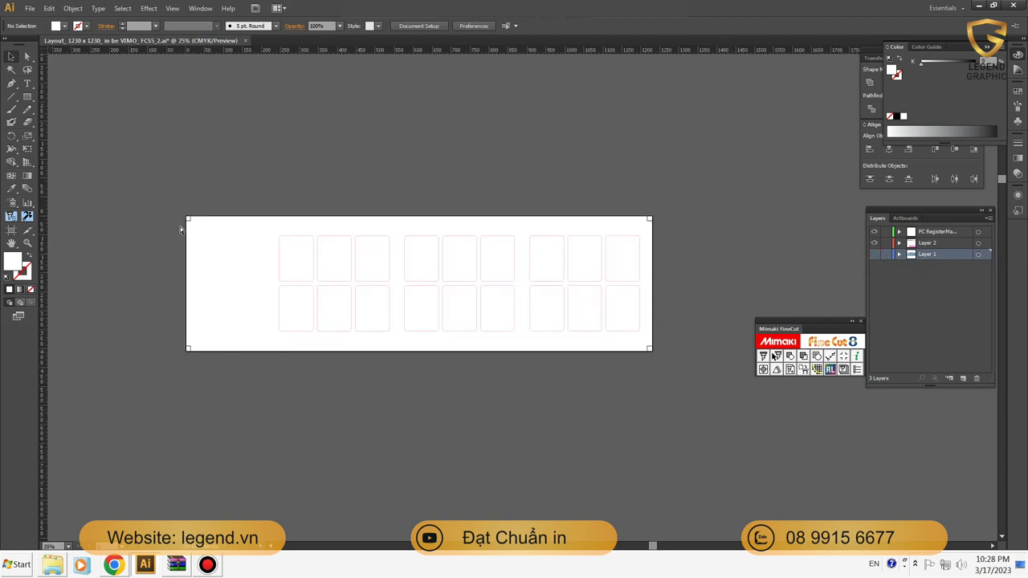
{"action": "key", "text": "ctrl+plus"}
{"action": "key", "text": "ctrl+plus"}
{"action": "key", "text": "ctrl+minus"}
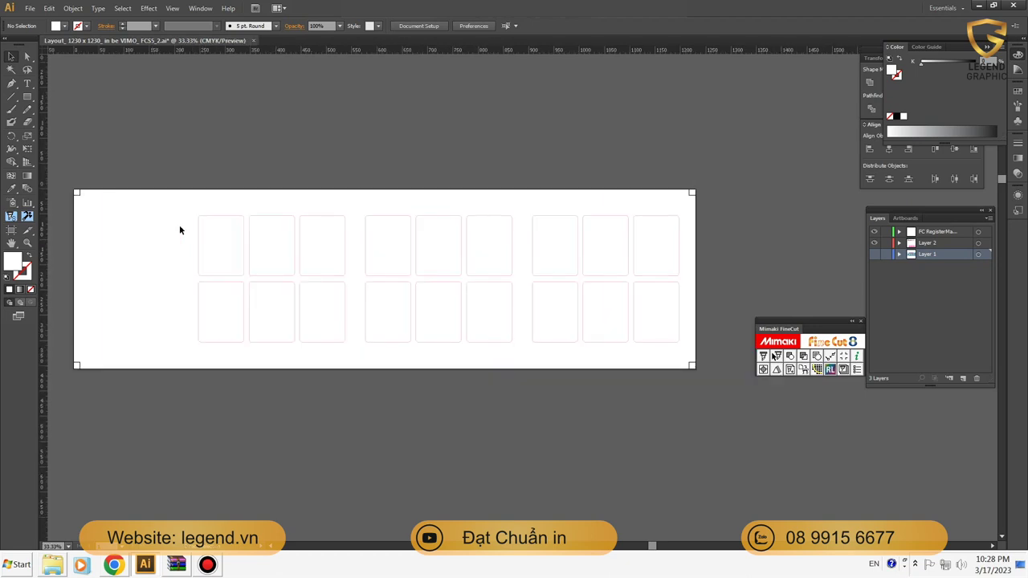
{"action": "left_click_drag", "start_coordinate": [150, 235], "coordinate": [685, 327]}
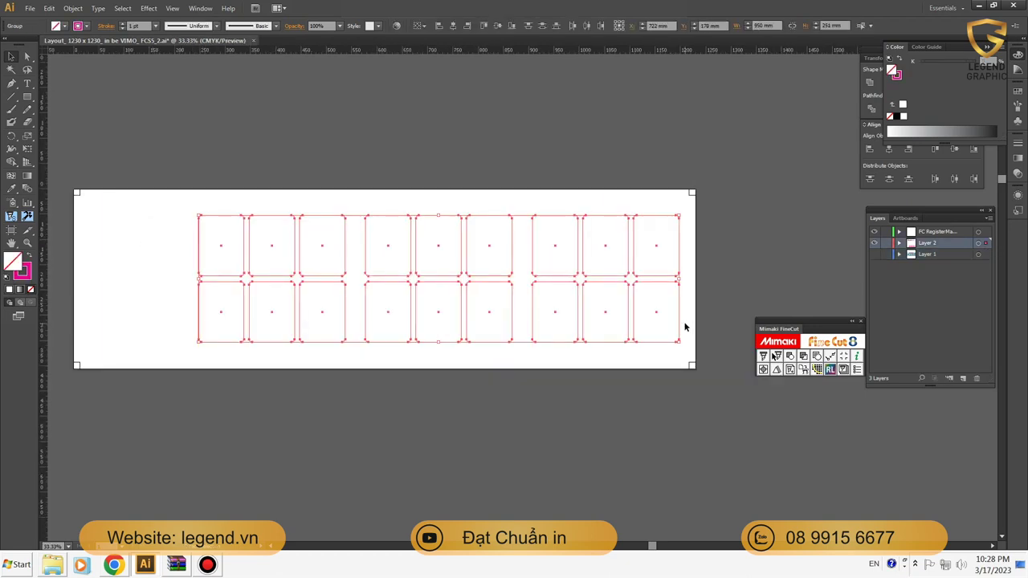
{"action": "left_click", "coordinate": [875, 234]}
{"action": "left_click", "coordinate": [875, 234]}
{"action": "left_click", "coordinate": [874, 254]}
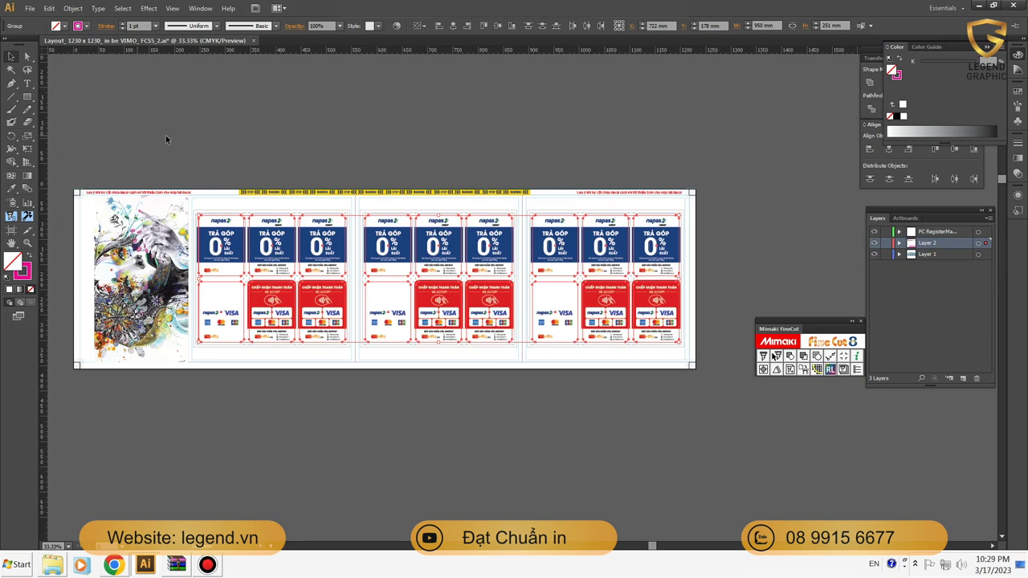
{"action": "left_click", "coordinate": [650, 151]}
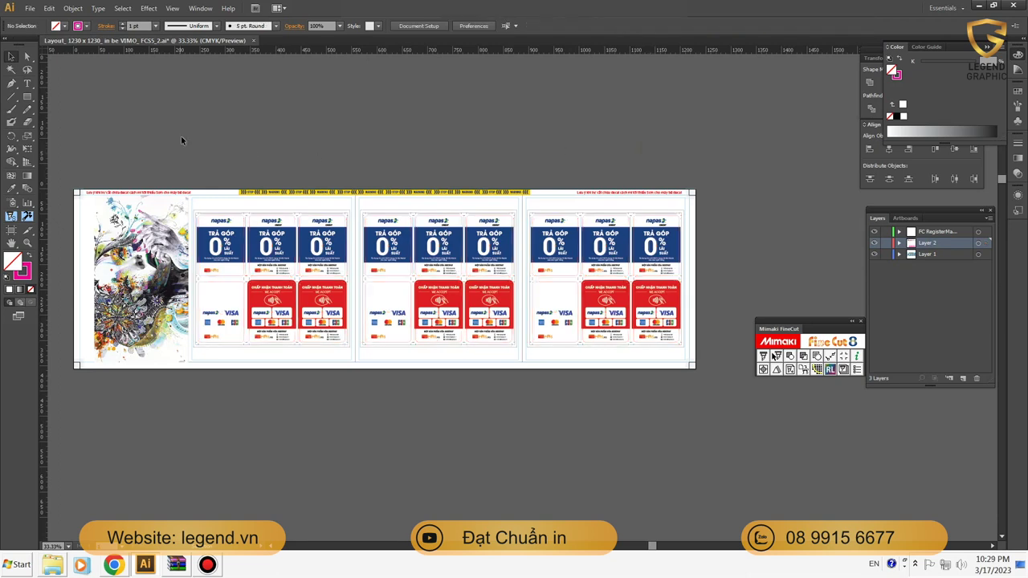
- Hide Layer 2 to examine the printed artwork with its register marks but no cut contours, and show Layer 2 again
{"action": "left_click", "coordinate": [874, 243]}
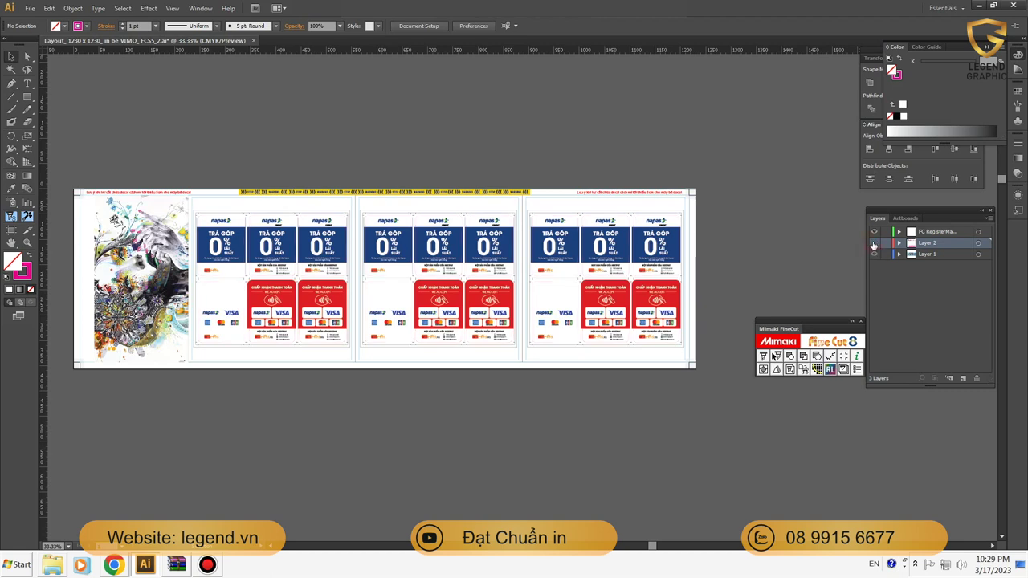
{"action": "left_click_drag", "start_coordinate": [60, 168], "coordinate": [727, 432]}
{"action": "left_click", "coordinate": [691, 442]}
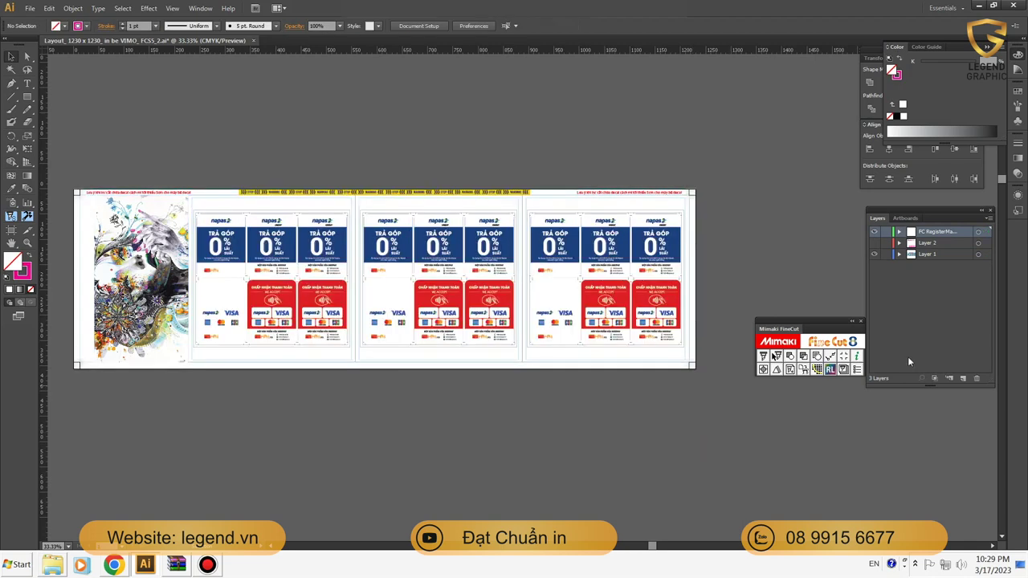
{"action": "left_click", "coordinate": [874, 245]}
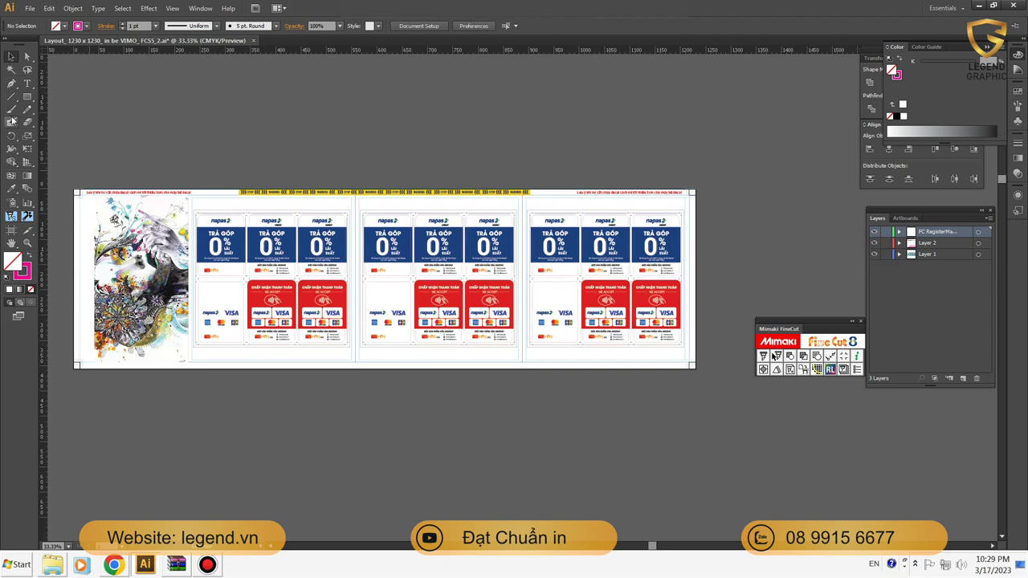
- Hide Layer 1 and delete it together with all its printed artwork
{"action": "key", "text": "ctrl+a"}
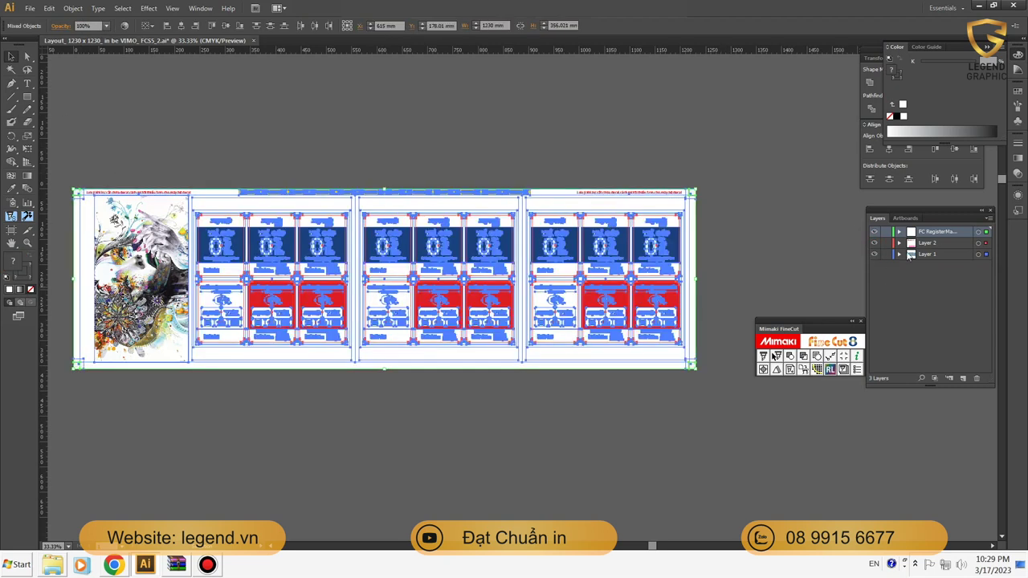
{"action": "left_click", "coordinate": [875, 255]}
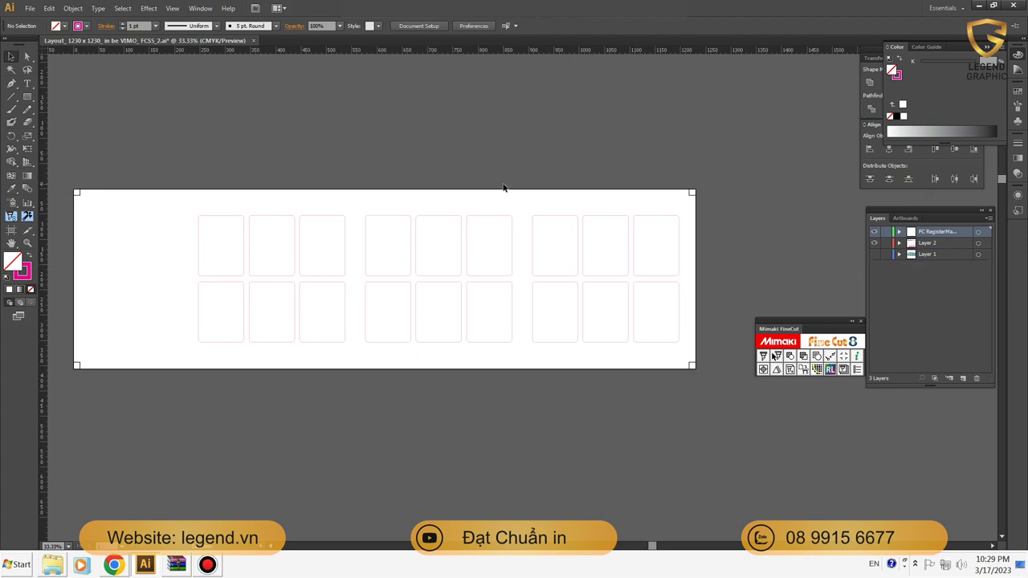
{"action": "left_click", "coordinate": [928, 254]}
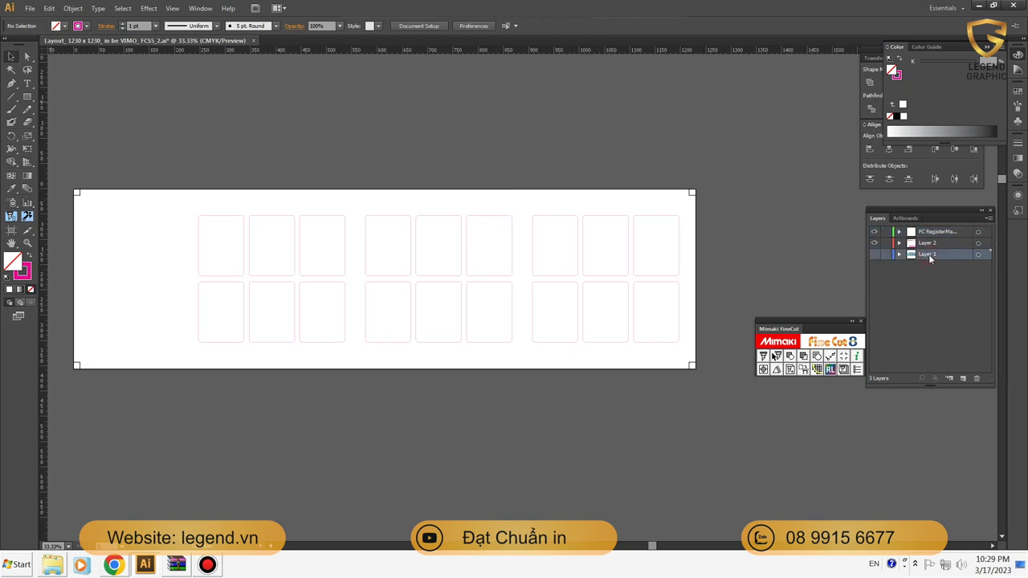
{"action": "left_click", "coordinate": [978, 380]}
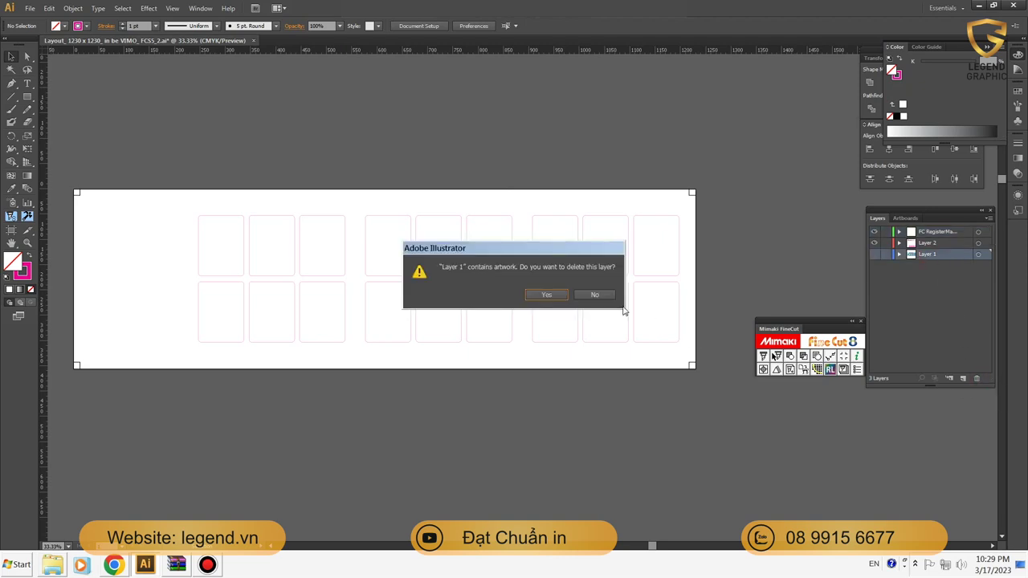
{"action": "left_click", "coordinate": [531, 296]}
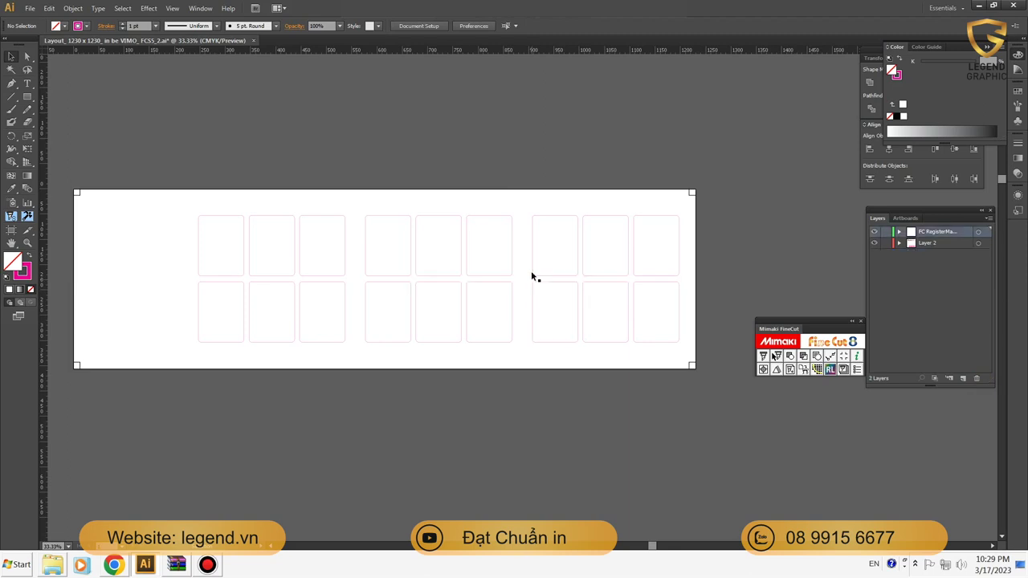
- Move the embedded layout image to just above the cut contour artboard, at about X 622 mm, Y -283 mm
{"action": "key", "text": "ctrl+minus"}
{"action": "left_click", "coordinate": [531, 135]}
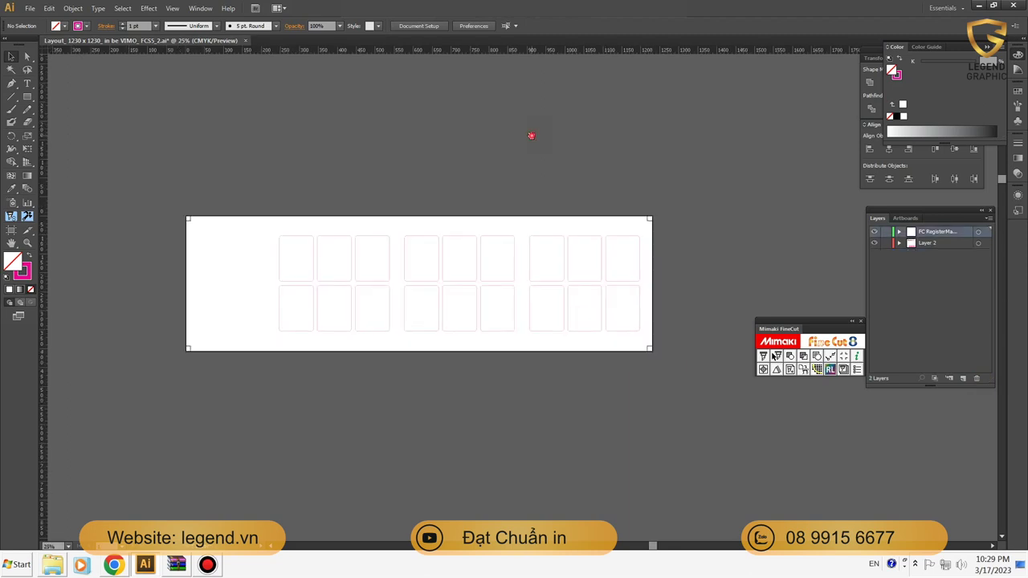
{"action": "left_click_drag", "start_coordinate": [531, 135], "coordinate": [533, 340]}
{"action": "left_click_drag", "start_coordinate": [492, 120], "coordinate": [479, 326]}
{"action": "mouse_move", "coordinate": [454, 363]}
{"action": "left_mouse_down"}
{"action": "mouse_move", "coordinate": [470, 271]}
{"action": "mouse_move", "coordinate": [490, 231]}
{"action": "mouse_move", "coordinate": [511, 231]}
{"action": "left_mouse_up"}
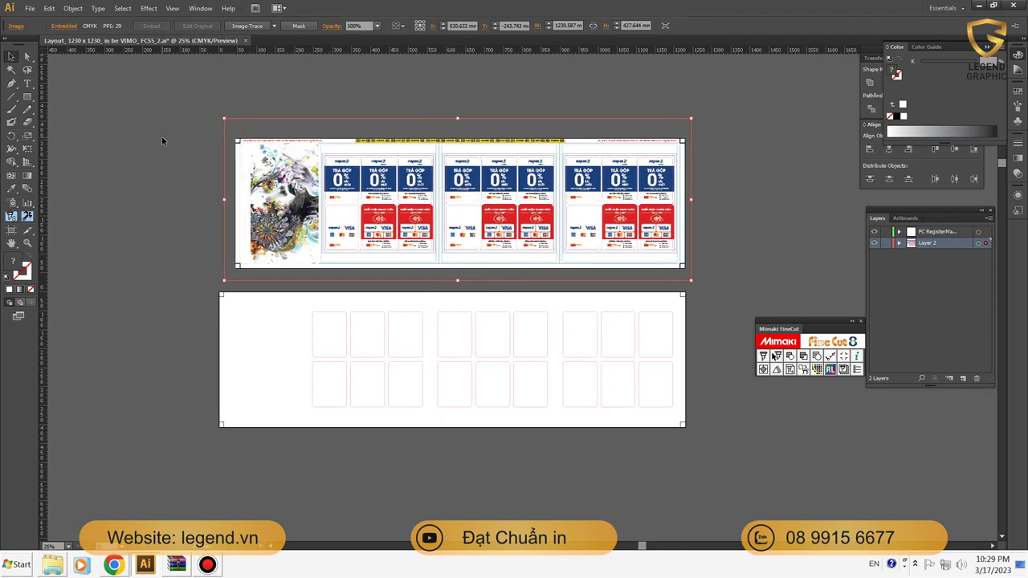
{"action": "left_click_drag", "start_coordinate": [315, 200], "coordinate": [315, 185]}
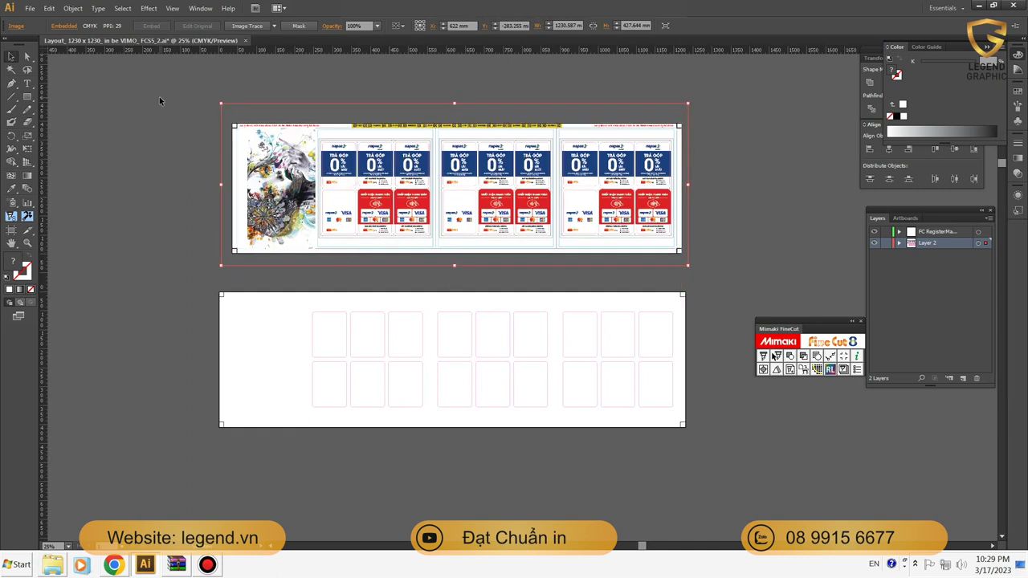
{"action": "left_click", "coordinate": [509, 274]}
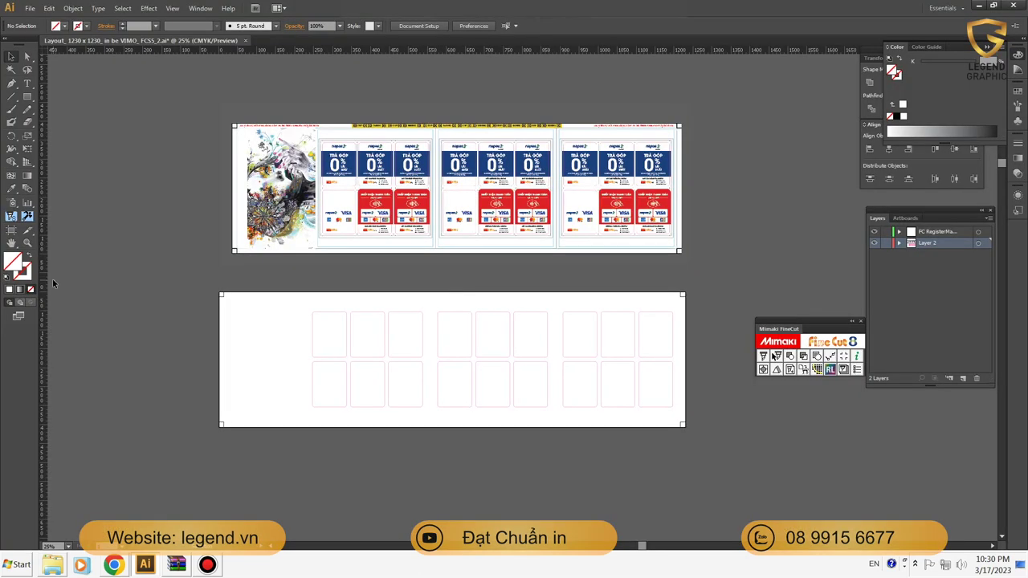
- Try selecting the register marks with all cut contours, and with only the right-hand block of six contours
{"action": "left_click_drag", "start_coordinate": [188, 282], "coordinate": [721, 471]}
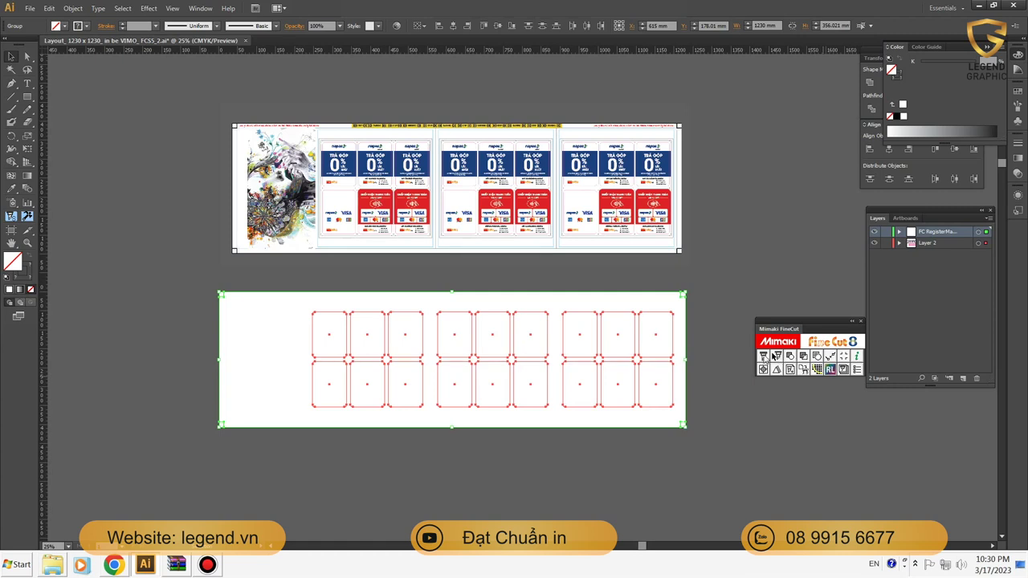
{"action": "left_click_drag", "start_coordinate": [164, 277], "coordinate": [727, 429]}
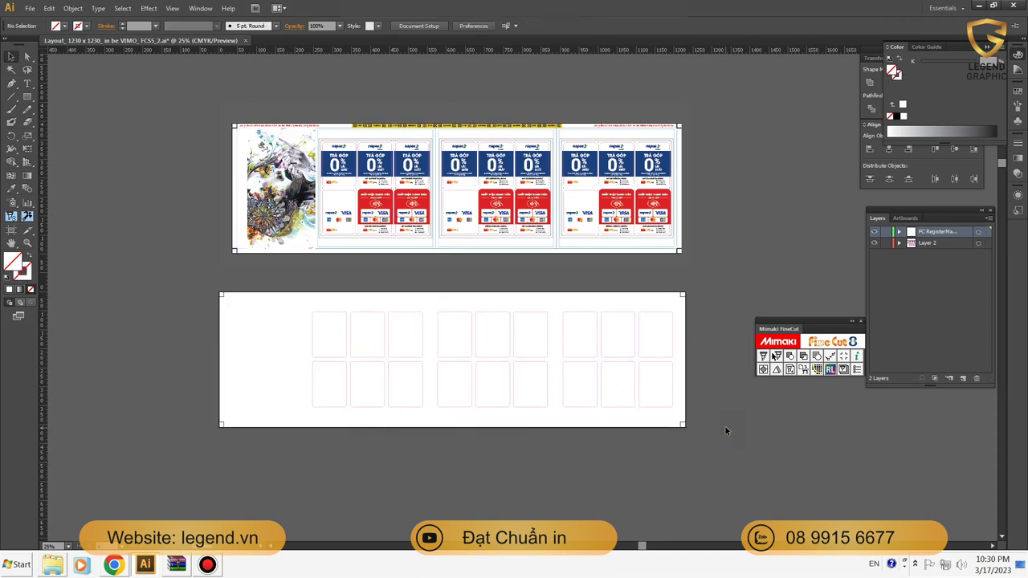
{"action": "left_click", "coordinate": [674, 384]}
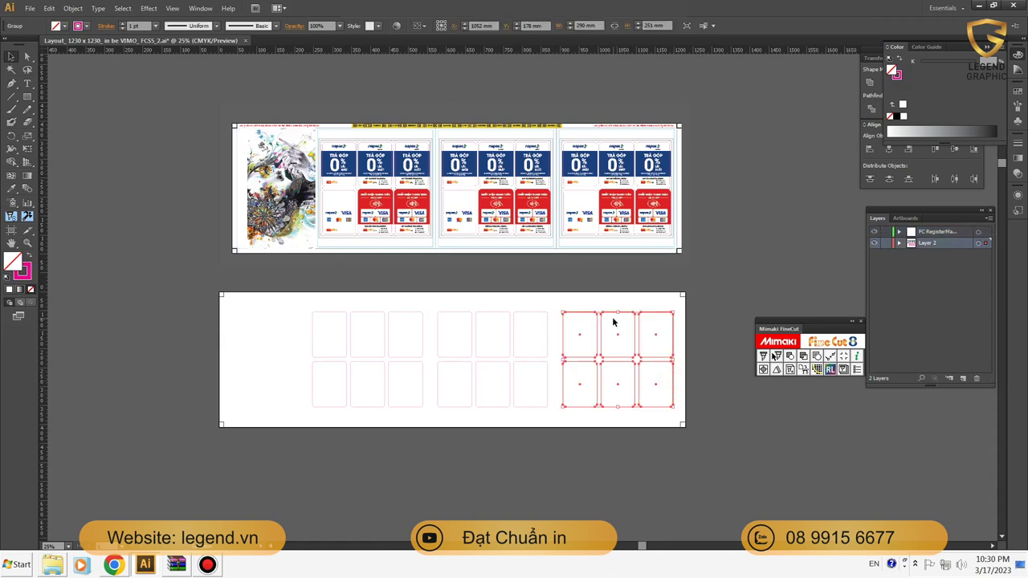
{"action": "left_click_drag", "start_coordinate": [672, 279], "coordinate": [691, 301]}
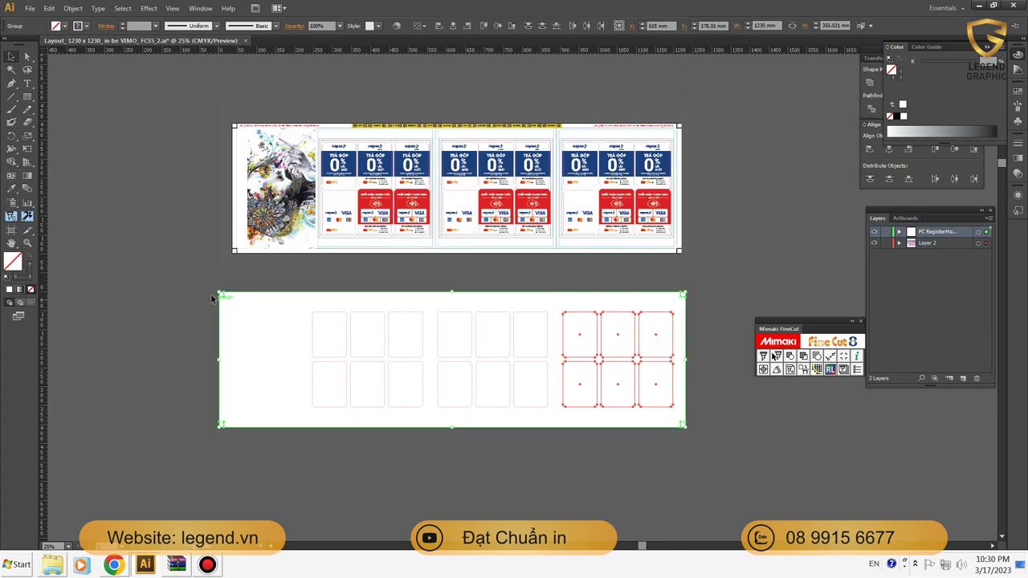
{"action": "left_click", "coordinate": [230, 321]}
{"action": "left_click", "coordinate": [186, 287]}
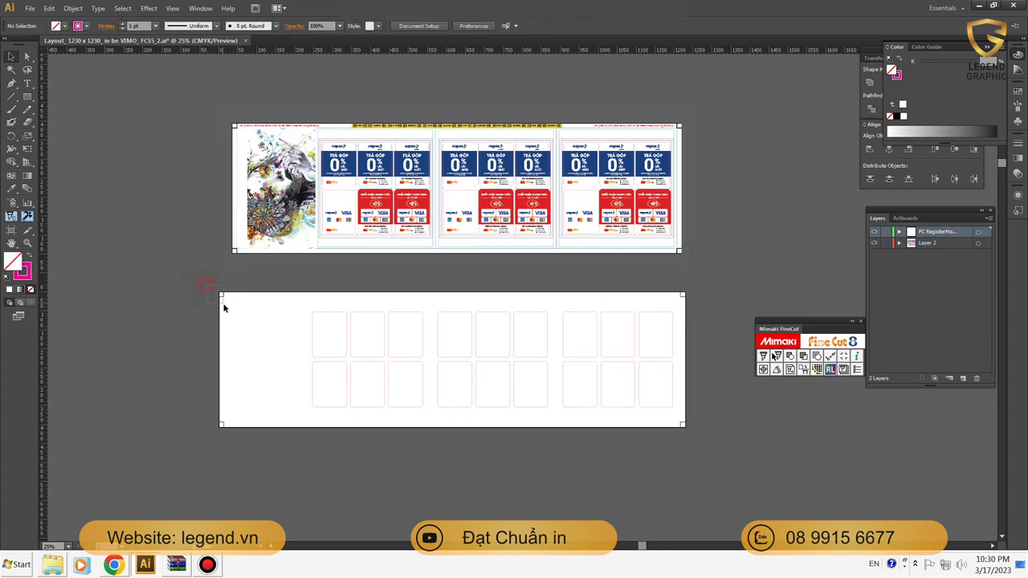
- Select the register marks plus the right-hand contour block, extend the selection to all contours, and clear it
{"action": "left_click", "coordinate": [225, 307]}
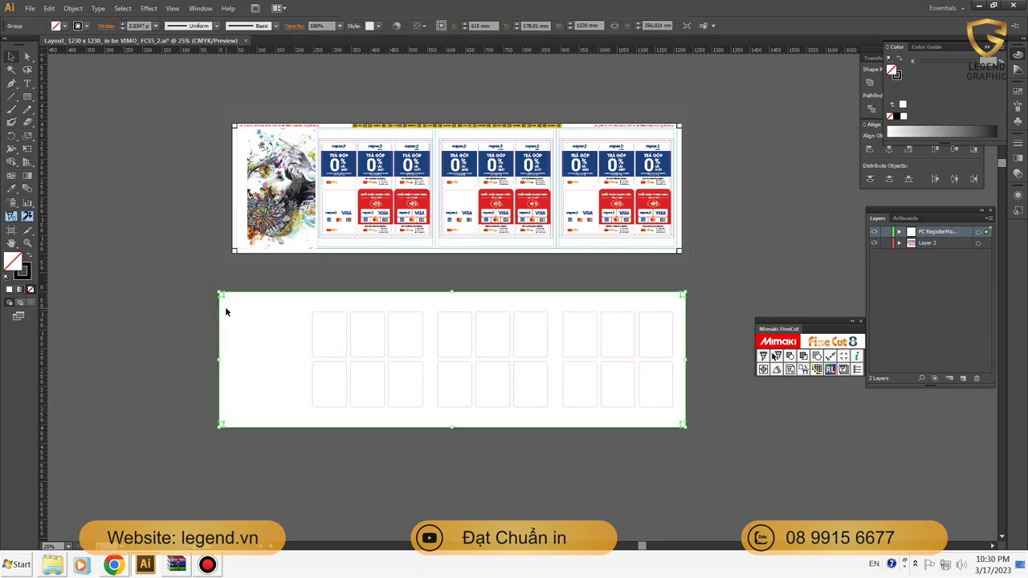
{"action": "left_click", "coordinate": [666, 315], "text": "shift"}
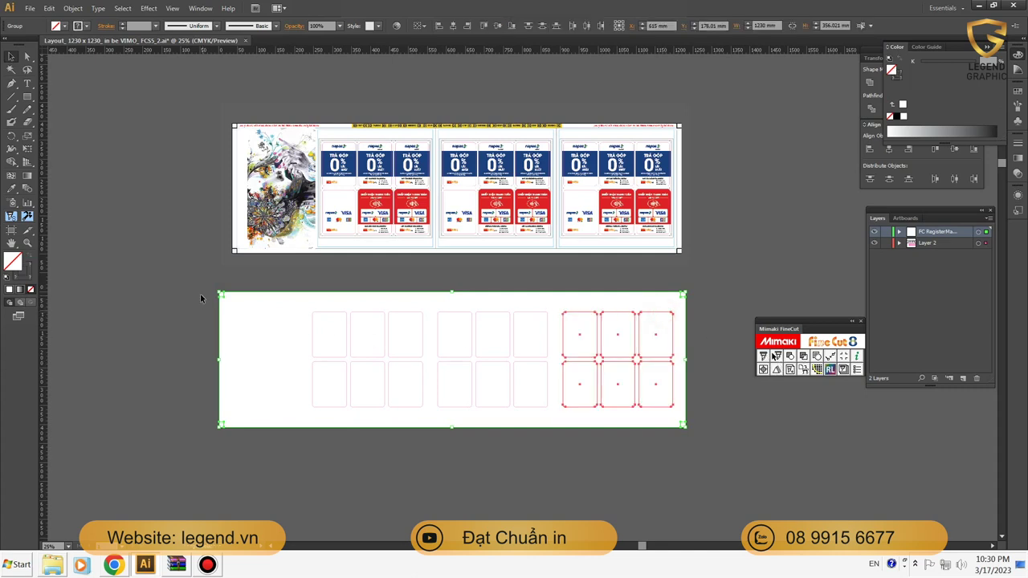
{"action": "left_click_drag", "start_coordinate": [234, 315], "coordinate": [715, 466]}
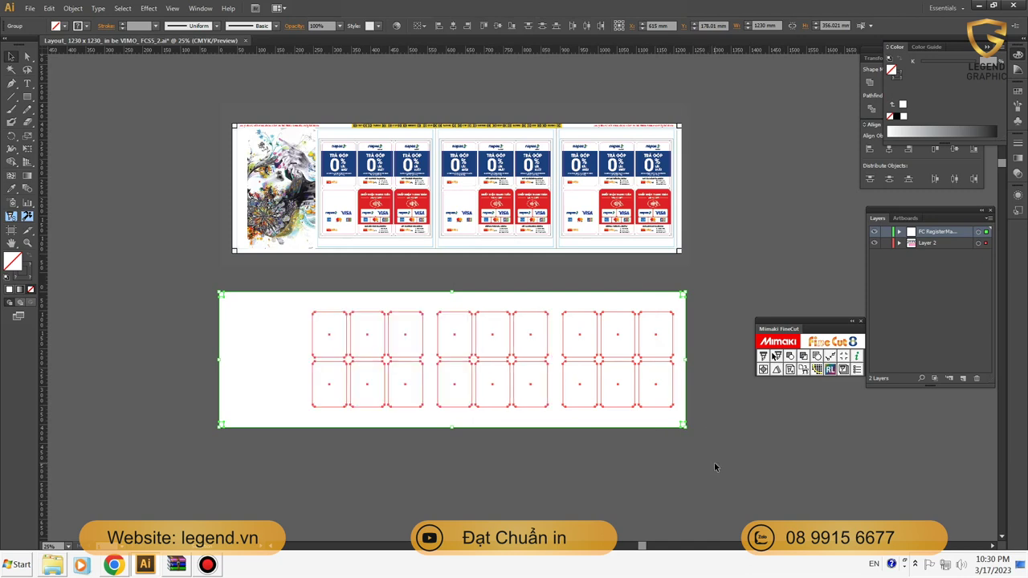
{"action": "left_click", "coordinate": [421, 491]}
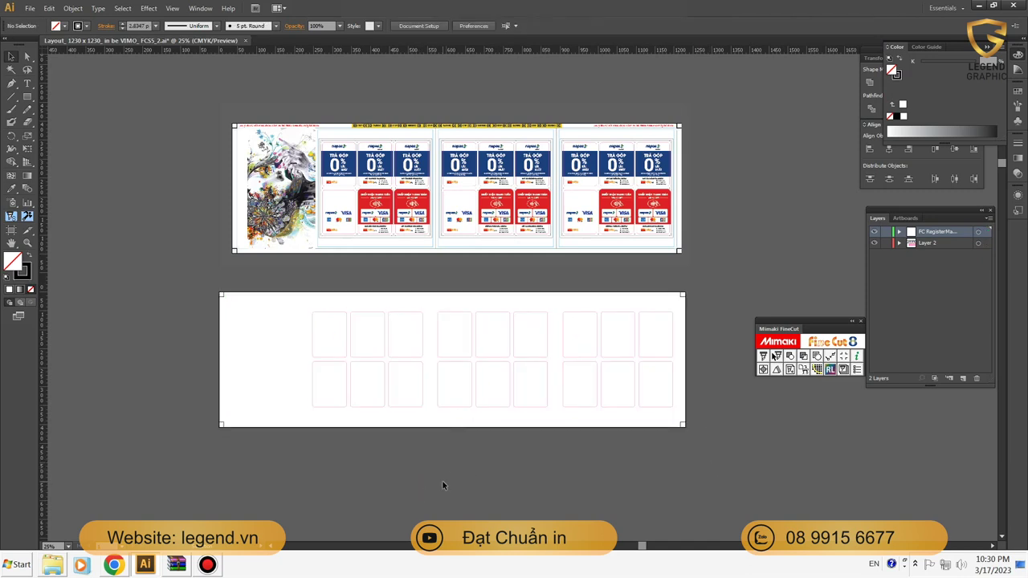
- Select the register marks with the right-hand block of six contours, preview them in the FineCut plot window, and close it
{"action": "left_click_drag", "start_coordinate": [208, 282], "coordinate": [232, 316]}
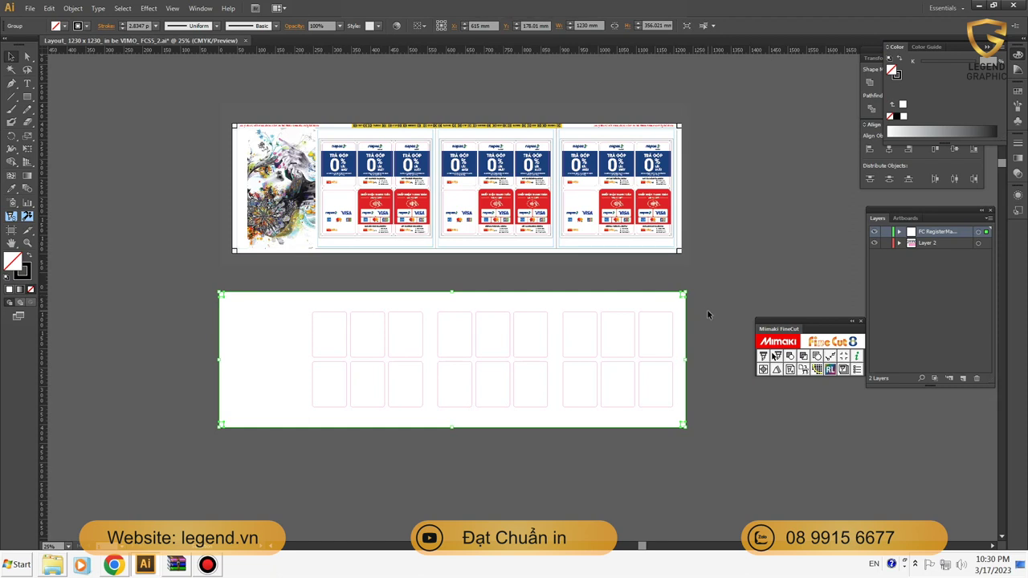
{"action": "left_click", "coordinate": [642, 330]}
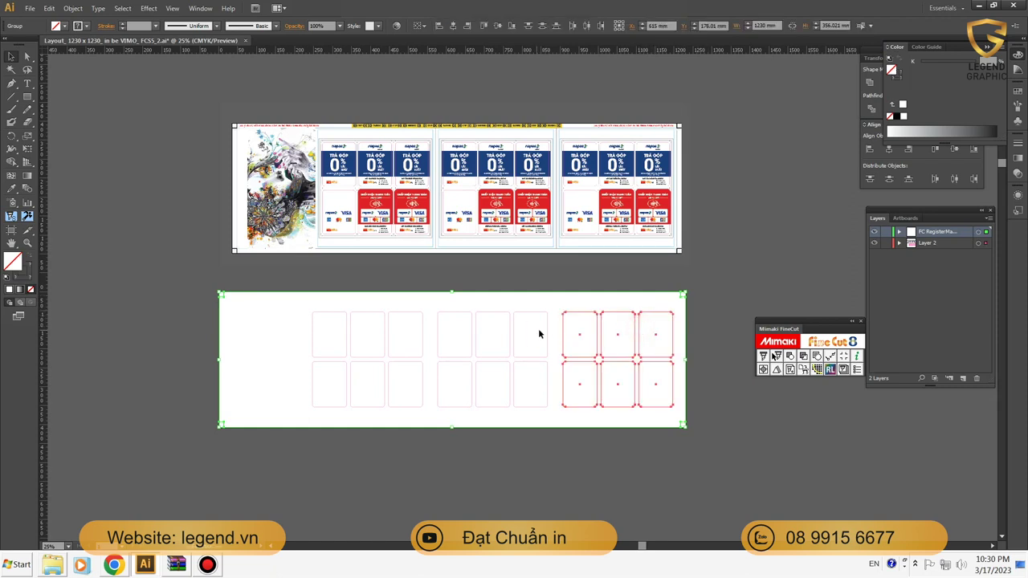
{"action": "left_click", "coordinate": [776, 357]}
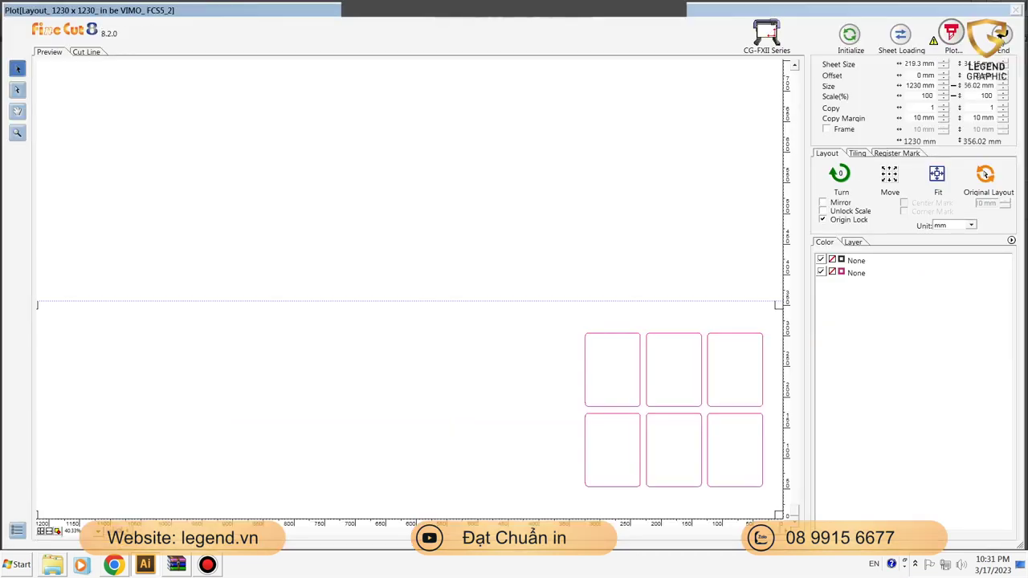
{"action": "left_click", "coordinate": [1000, 33]}
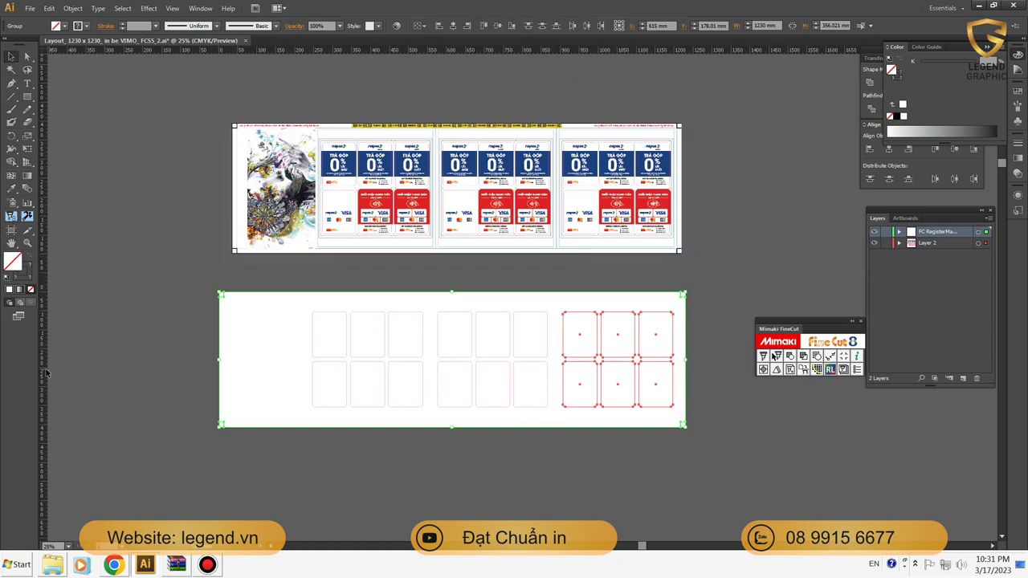
- Select the register marks together with all cut contours and open them in the FineCut plot window
{"action": "left_click", "coordinate": [184, 278]}
{"action": "left_click_drag", "start_coordinate": [184, 277], "coordinate": [711, 456]}
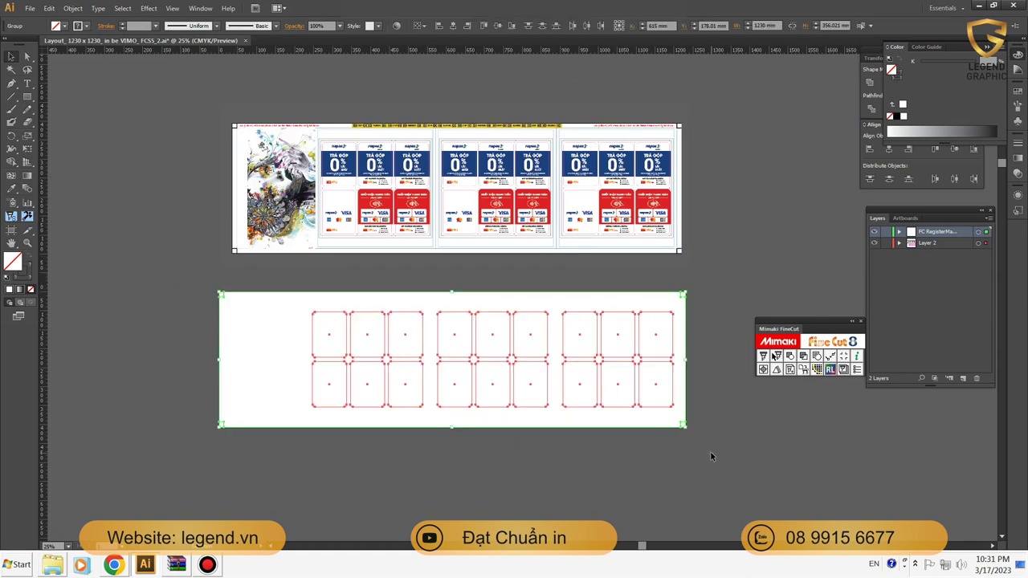
{"action": "left_click", "coordinate": [777, 358]}
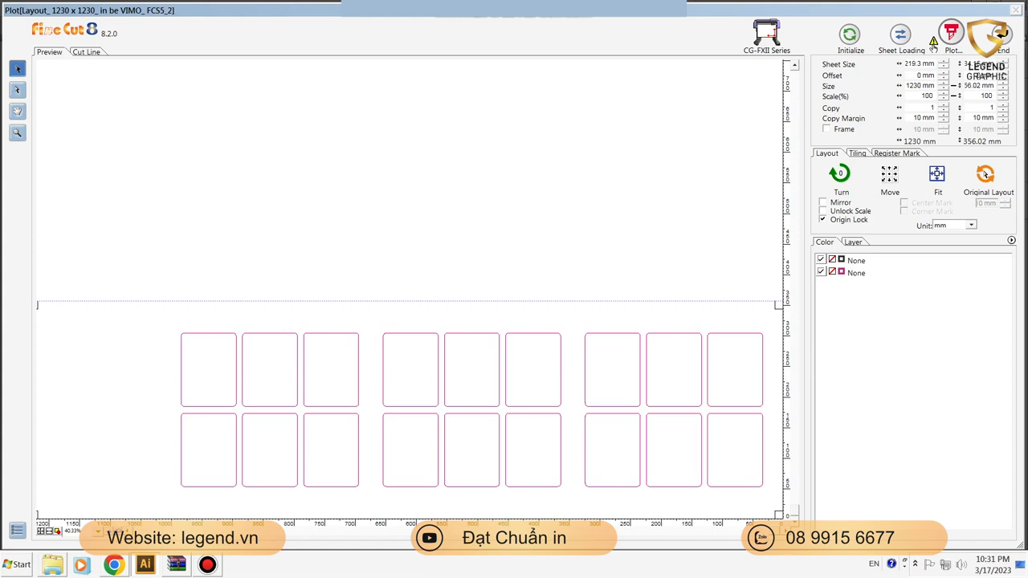
- Detect the register marks, compare the two repeat modes, and choose Roll Mode
{"action": "left_click", "coordinate": [898, 154]}
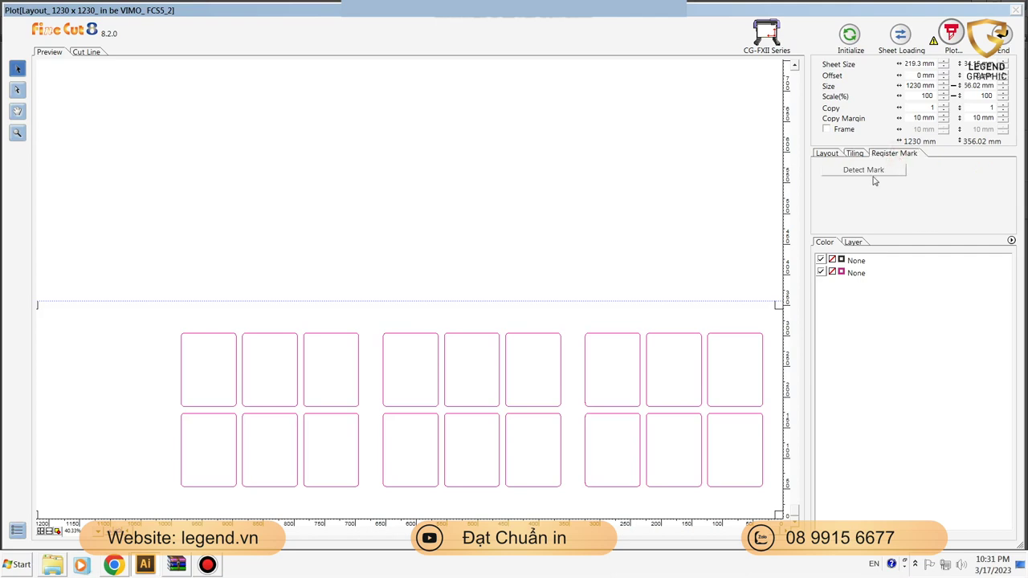
{"action": "left_click", "coordinate": [874, 172]}
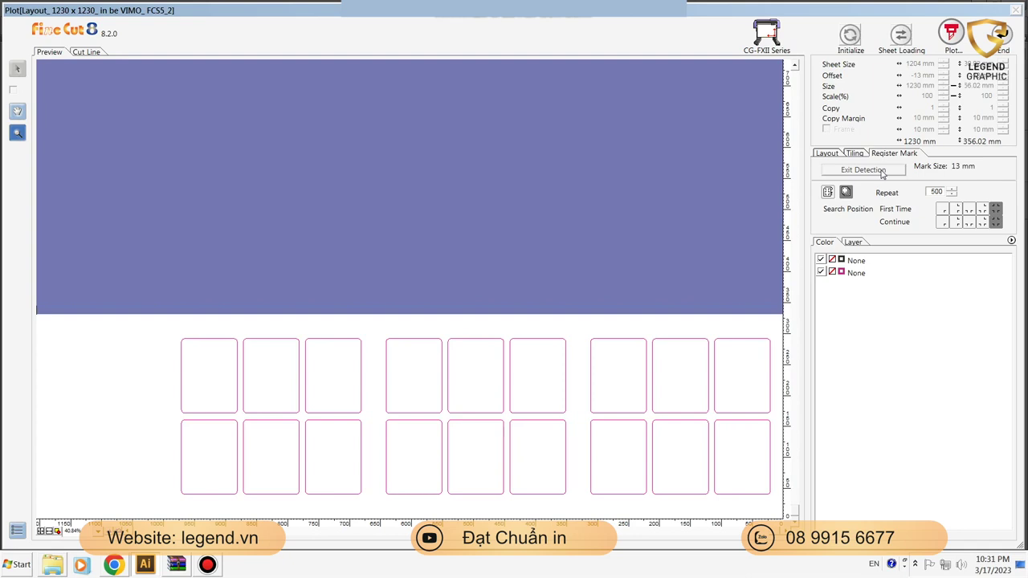
{"action": "left_click", "coordinate": [827, 193]}
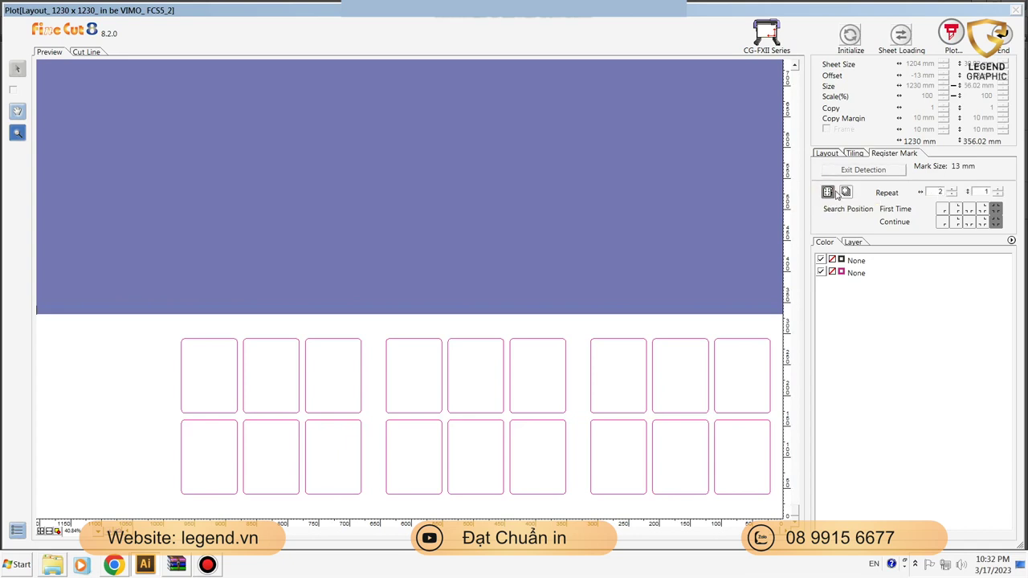
{"action": "left_click", "coordinate": [845, 192]}
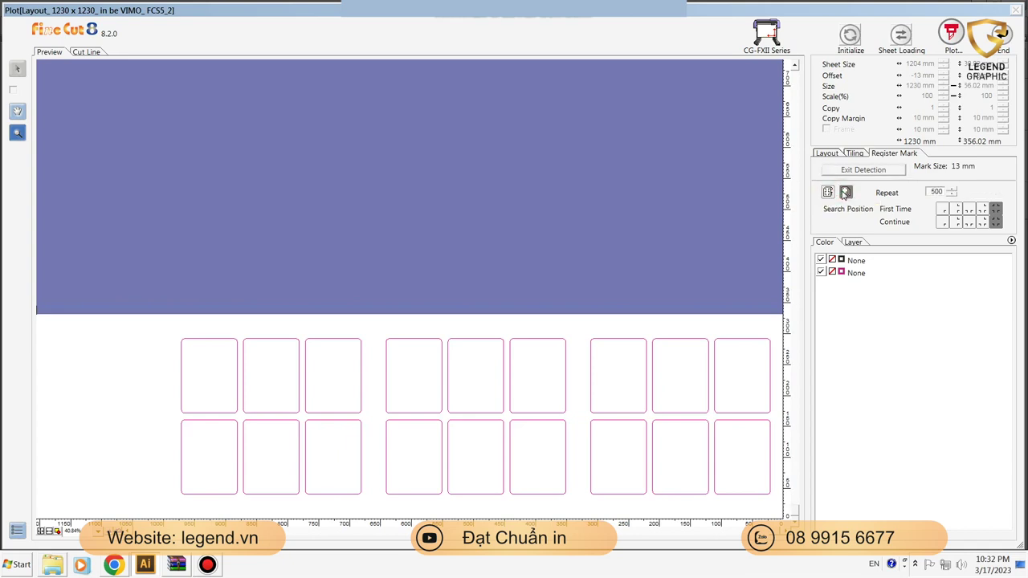
{"action": "left_click", "coordinate": [936, 191]}
{"action": "left_click", "coordinate": [828, 194]}
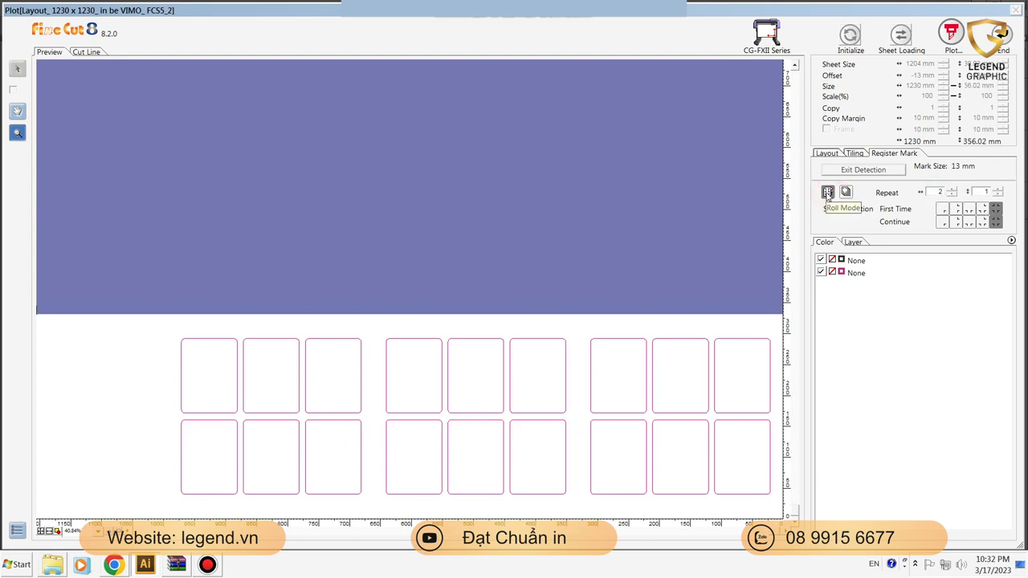
- Set the register mark repeat to 1 horizontally and 2 vertically, and send the job to the cutter using Plotter Condition
{"action": "left_click", "coordinate": [934, 191]}
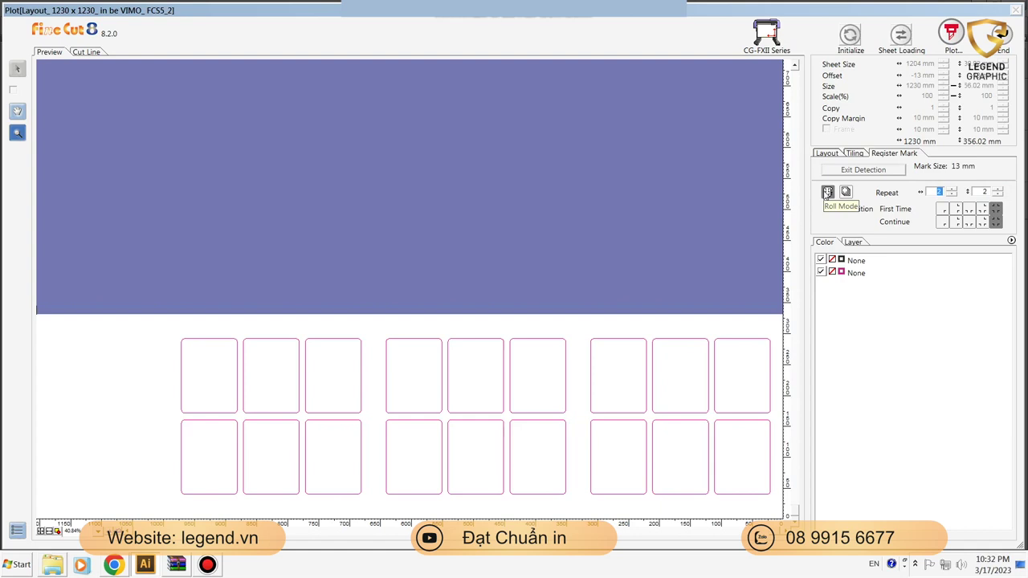
{"action": "left_click", "coordinate": [953, 195]}
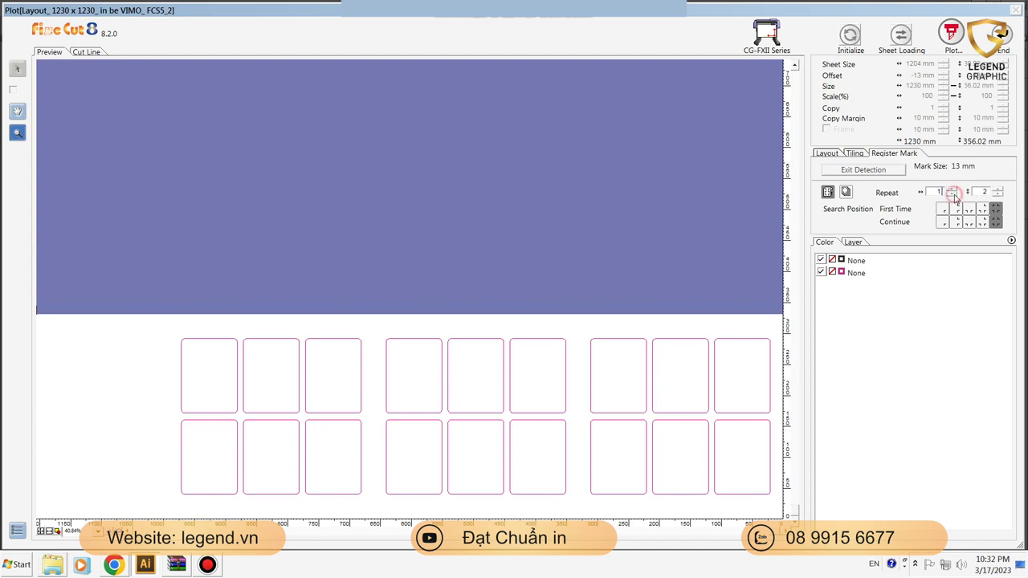
{"action": "double_click", "coordinate": [982, 192]}
{"action": "left_click", "coordinate": [949, 33]}
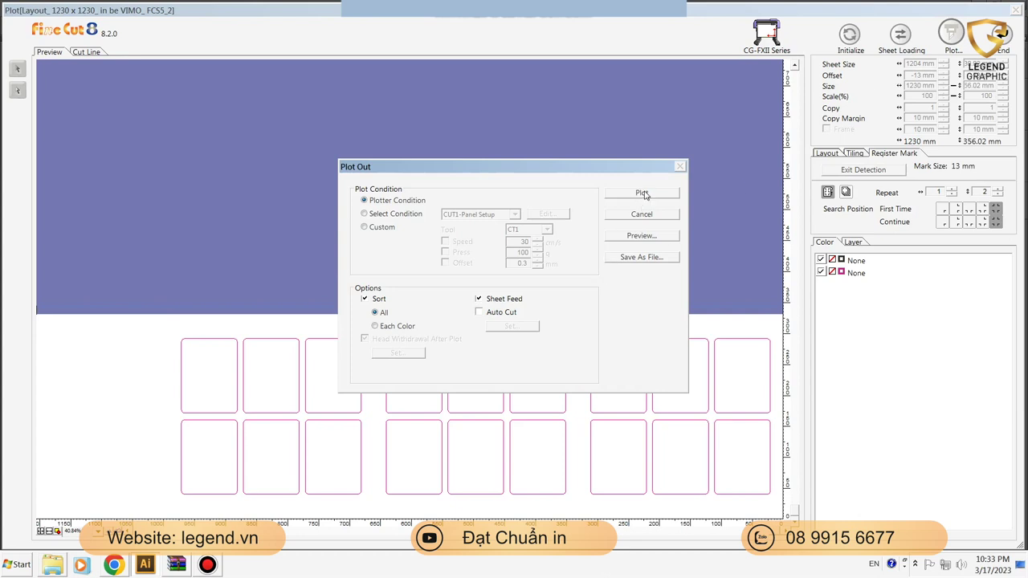
{"action": "left_click", "coordinate": [644, 193]}
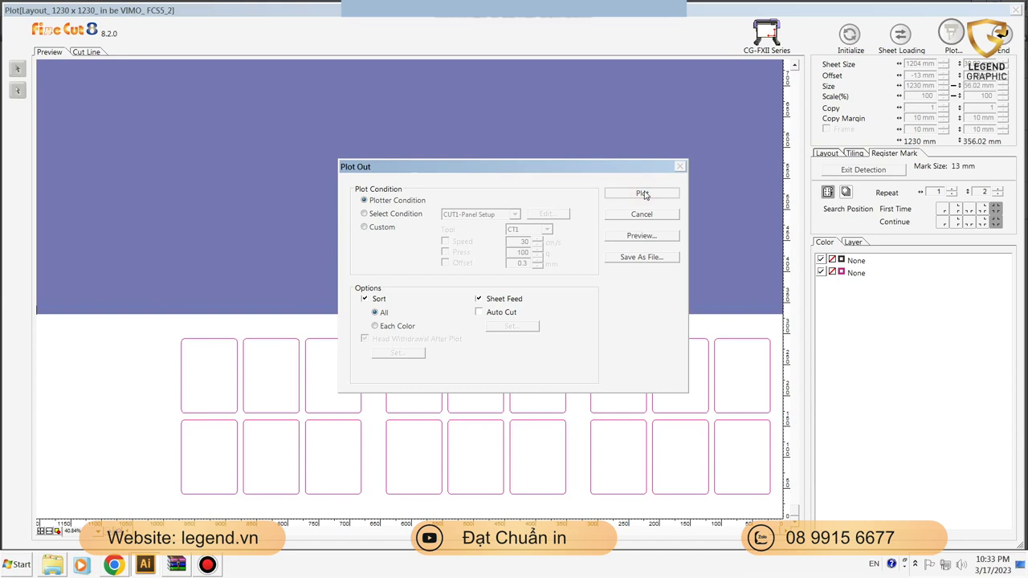